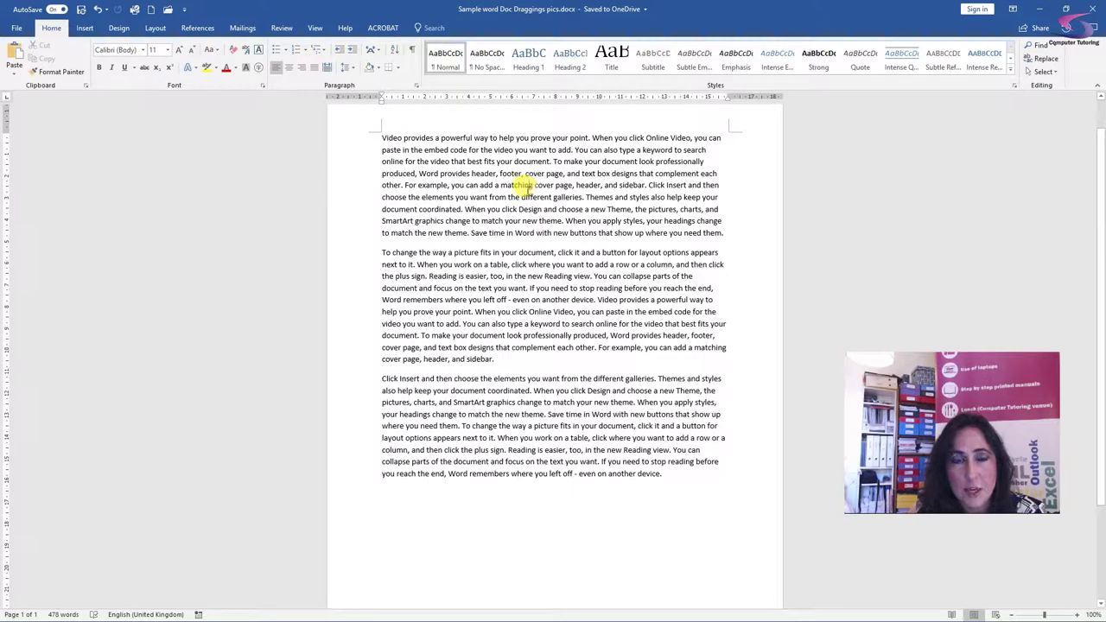
# Insert the picture pointer-finger-hi.png from the Pictures folder at the word "matching" in the first paragraph
pyautogui.click(532, 185)
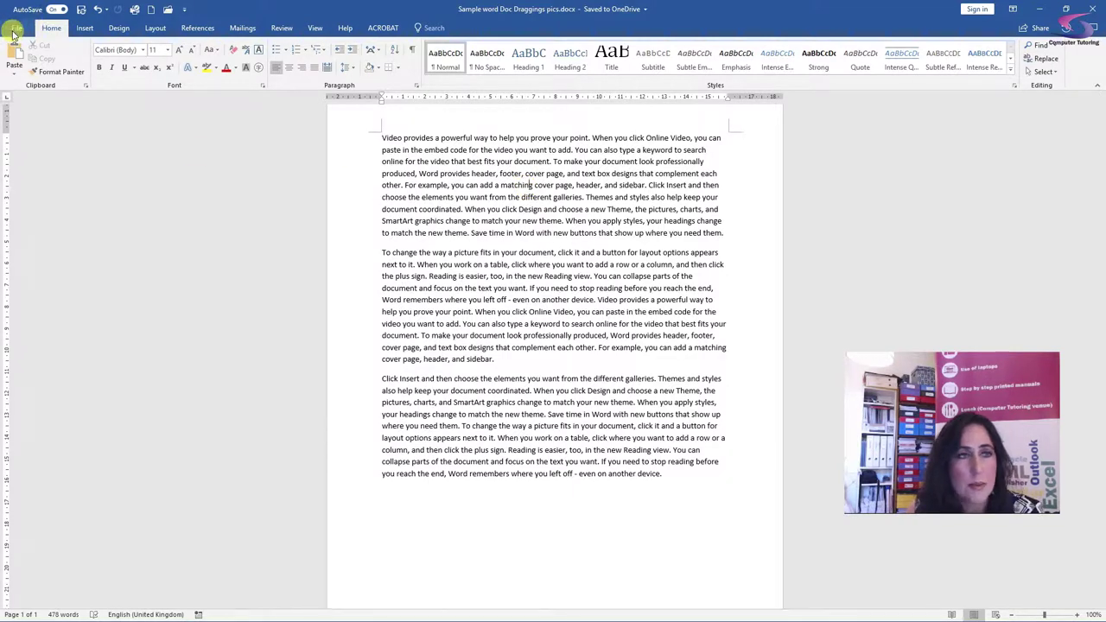
pyautogui.click(84, 30)
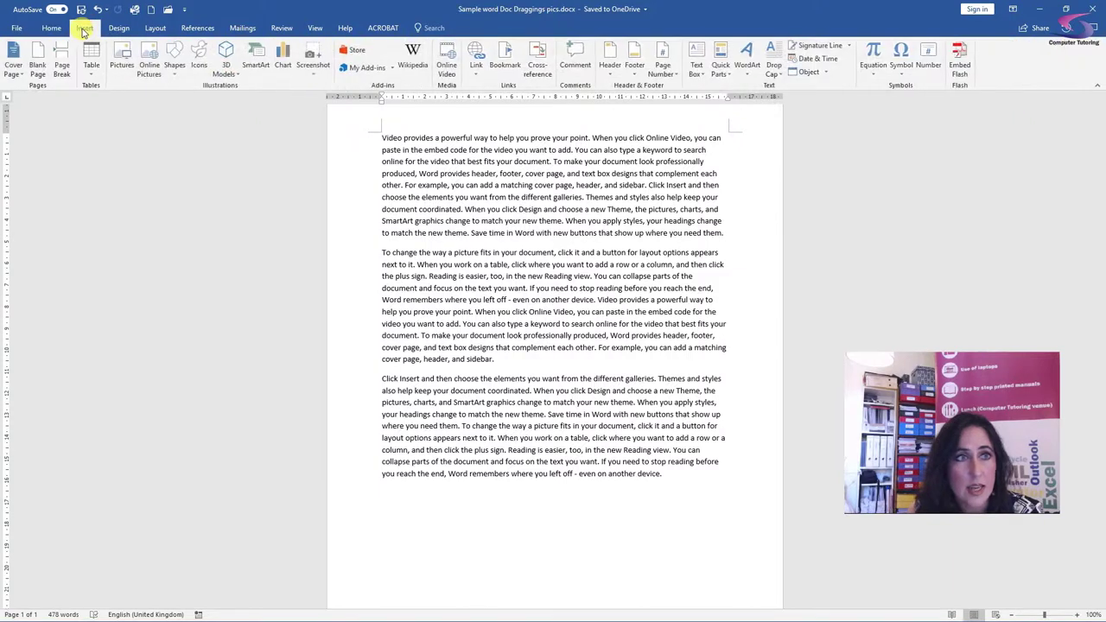
pyautogui.click(122, 57)
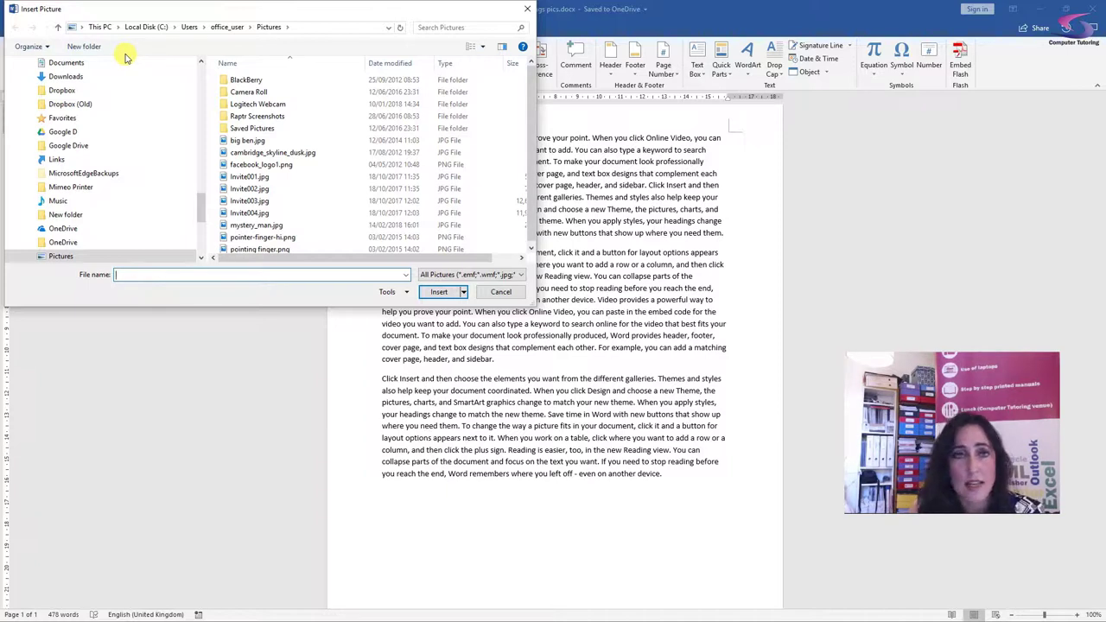
pyautogui.click(285, 238)
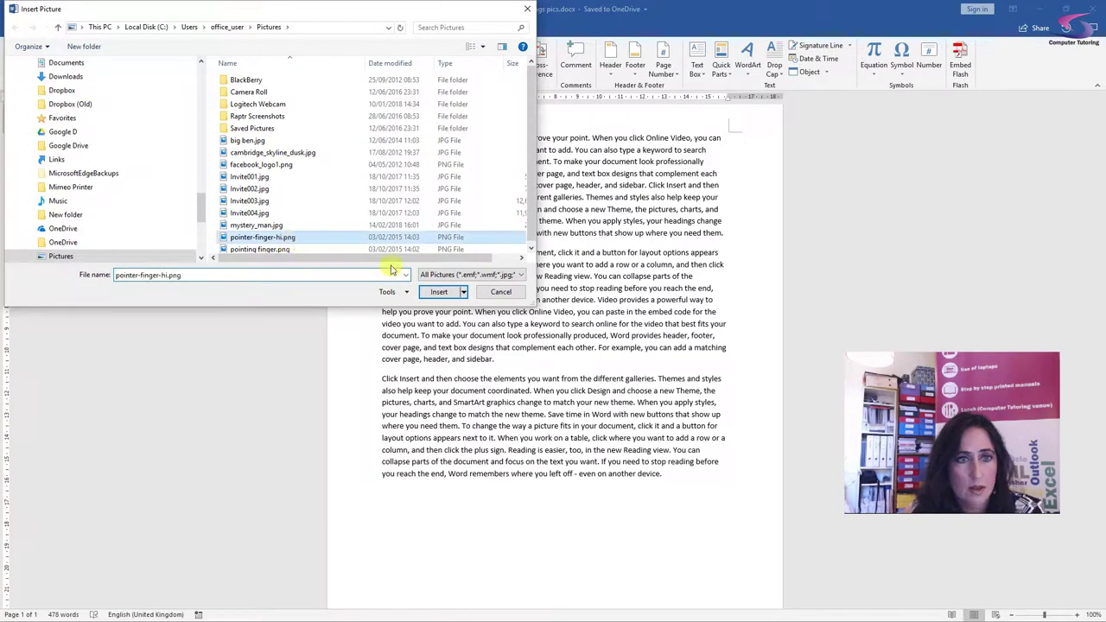
pyautogui.click(437, 291)
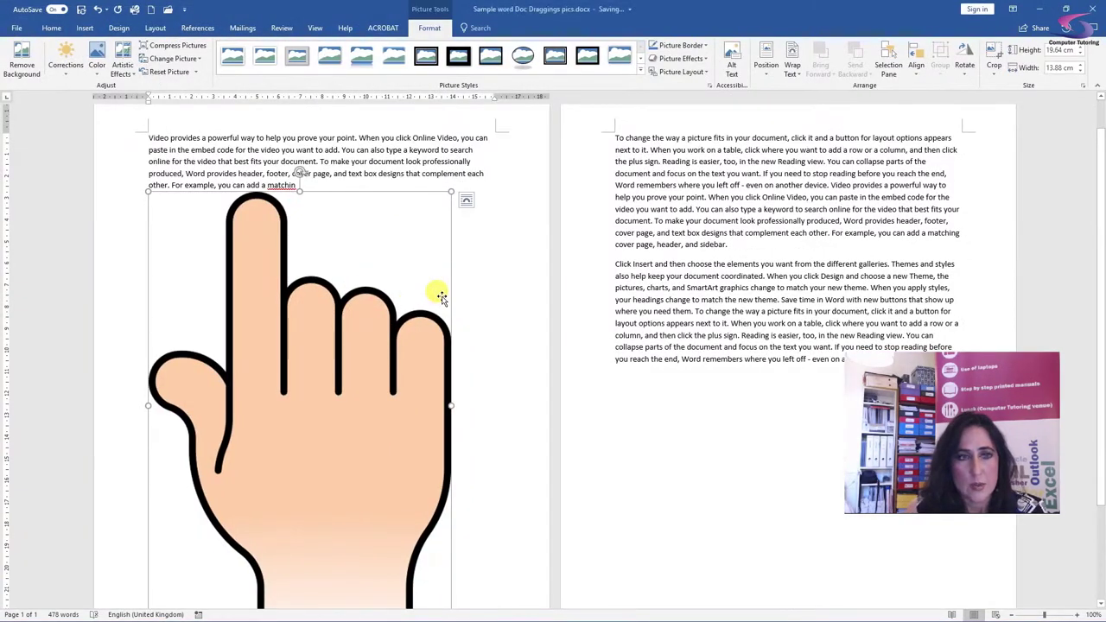
# Shrink the pointing-hand picture proportionally to about 4.5 cm high by 3.2 cm wide
pyautogui.scroll(-3, 440, 296)
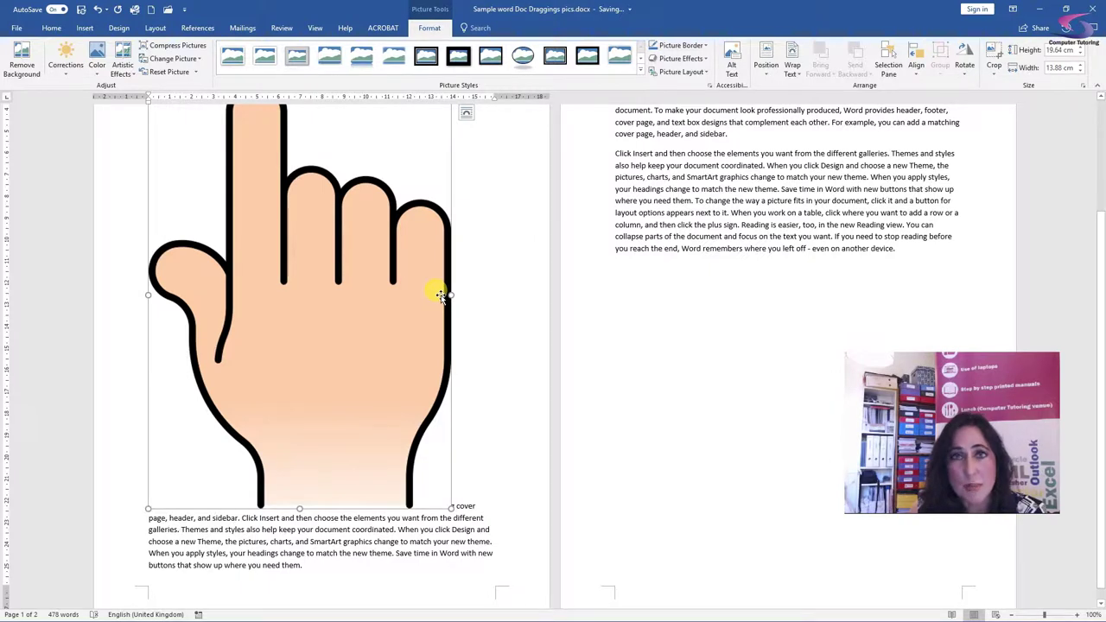
pyautogui.scroll(3, 404, 369)
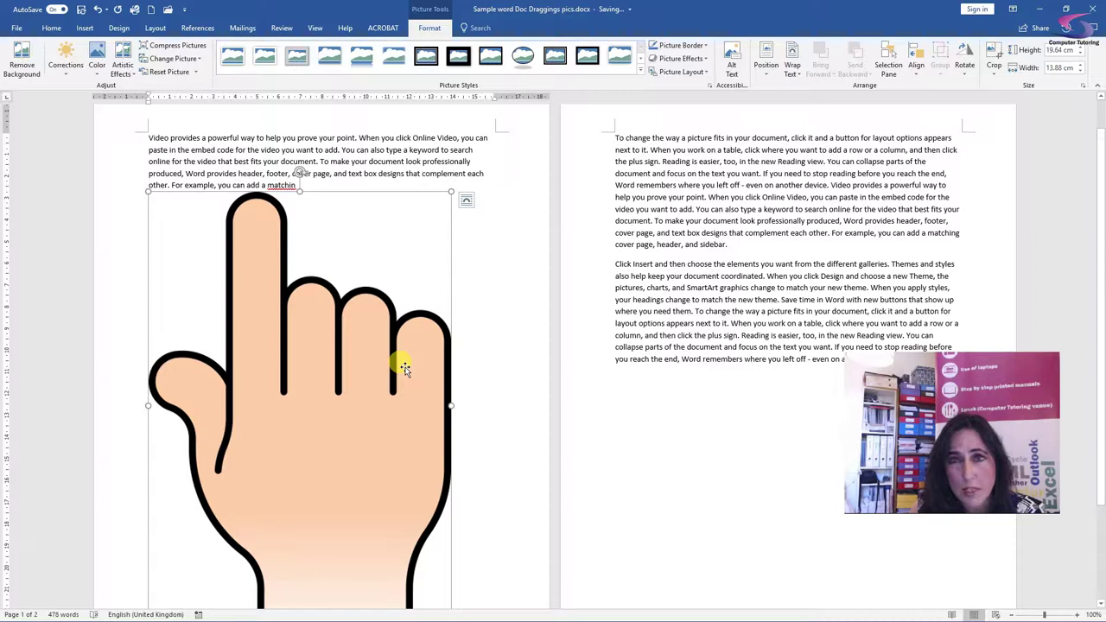
pyautogui.scroll(-3, 403, 355)
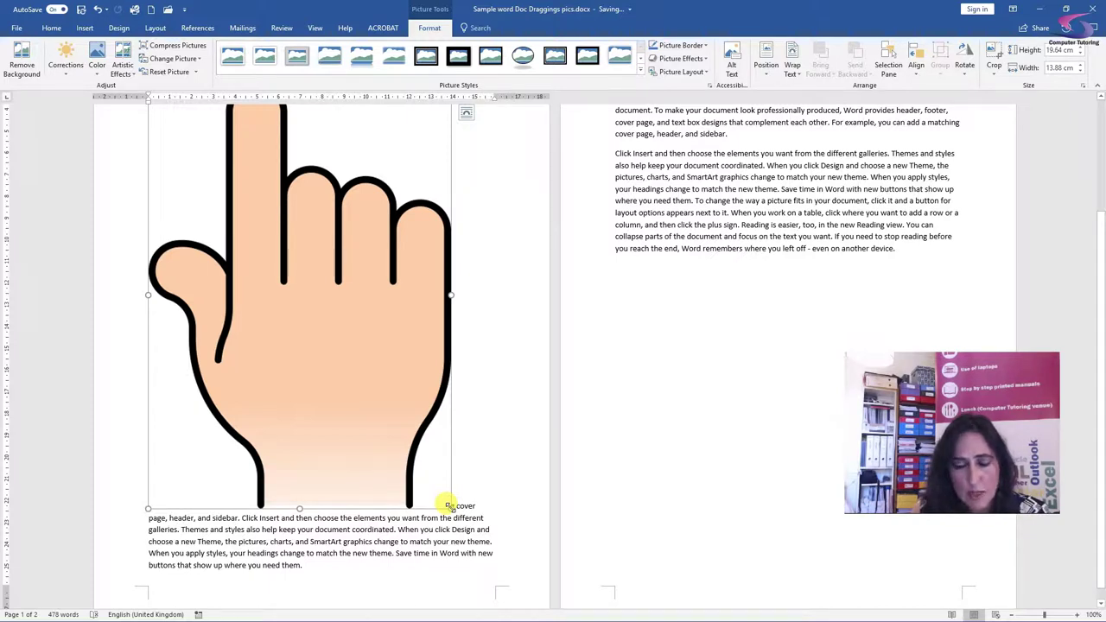
pyautogui.moveTo(450, 506); pyautogui.dragTo(285, 136)
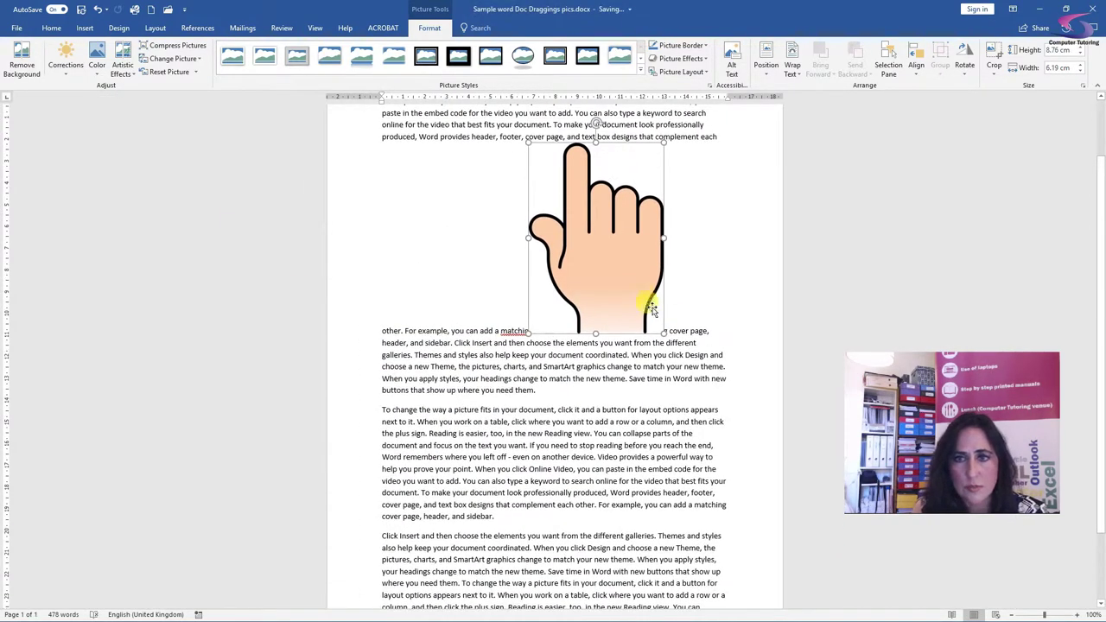
pyautogui.moveTo(659, 325); pyautogui.dragTo(773, 437)
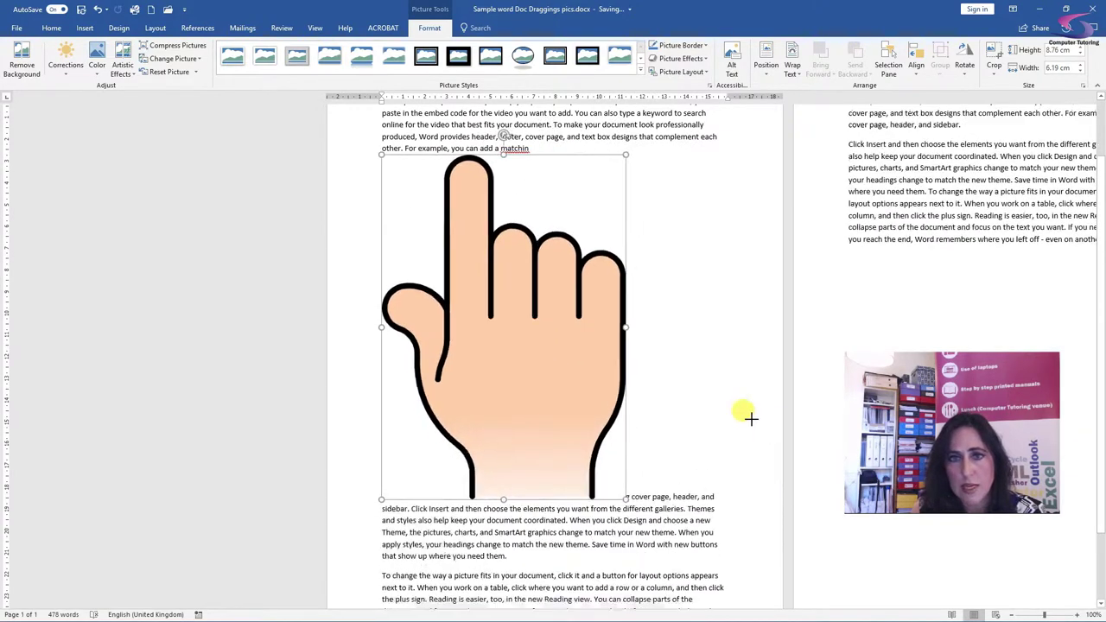
pyautogui.moveTo(625, 499); pyautogui.dragTo(582, 238)
pyautogui.scroll(2, 583, 421)
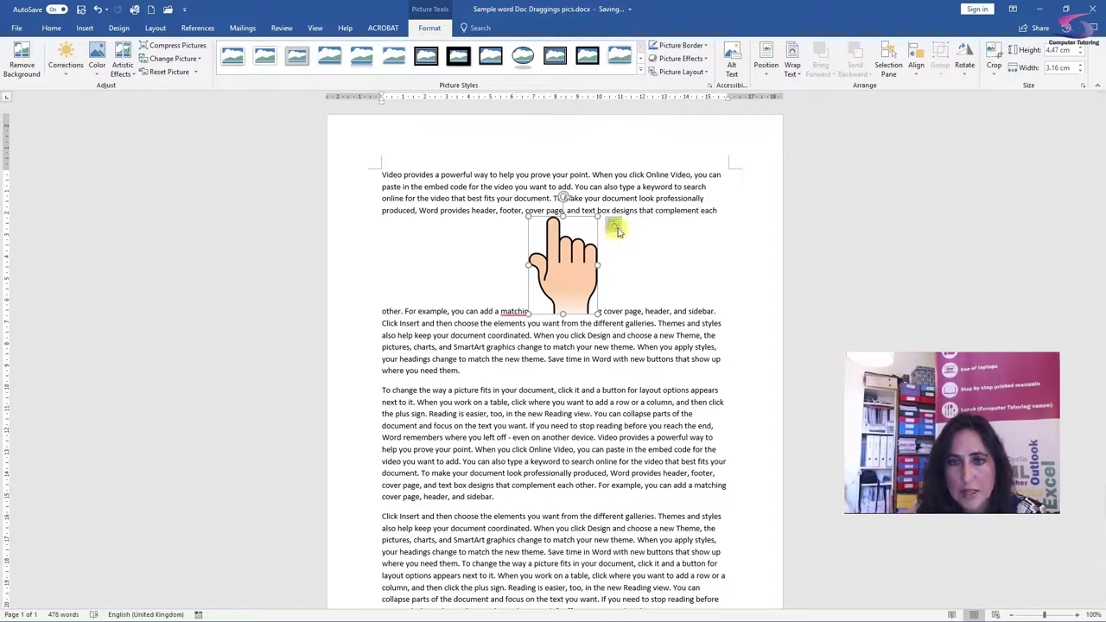
# Set the hand picture's text wrapping to Square and move it slightly up within the first paragraph
pyautogui.click(614, 228)
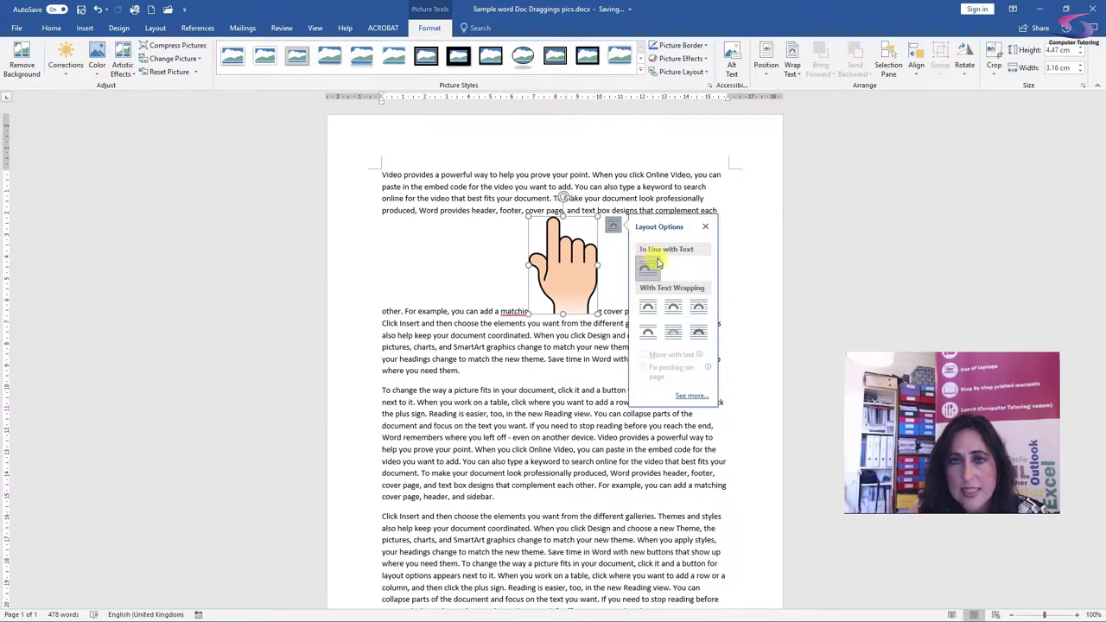
pyautogui.click(648, 310)
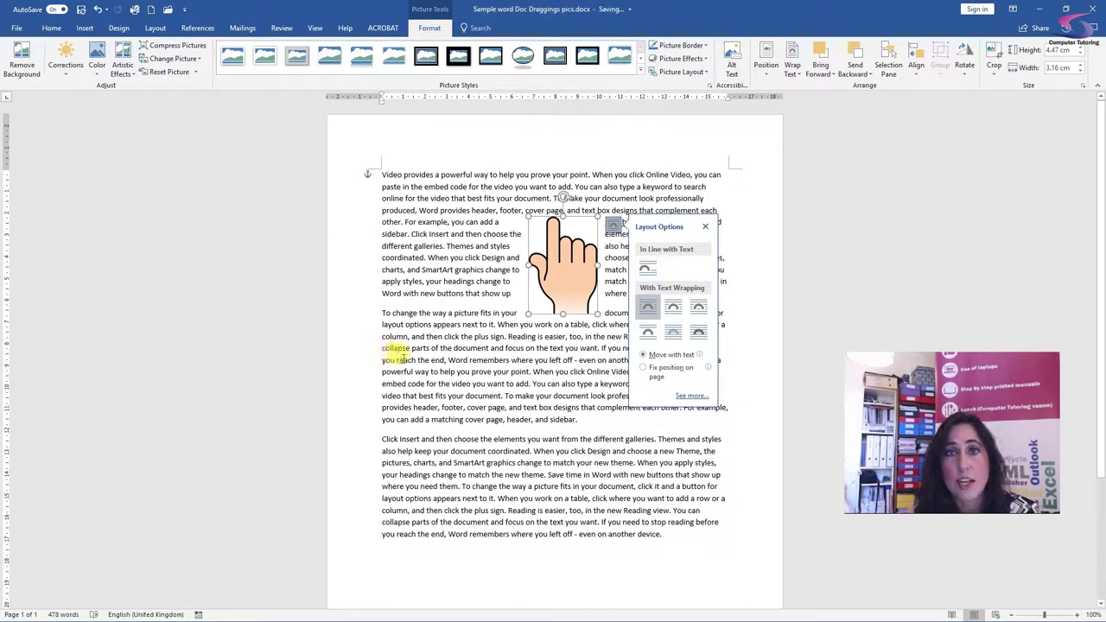
pyautogui.click(705, 227)
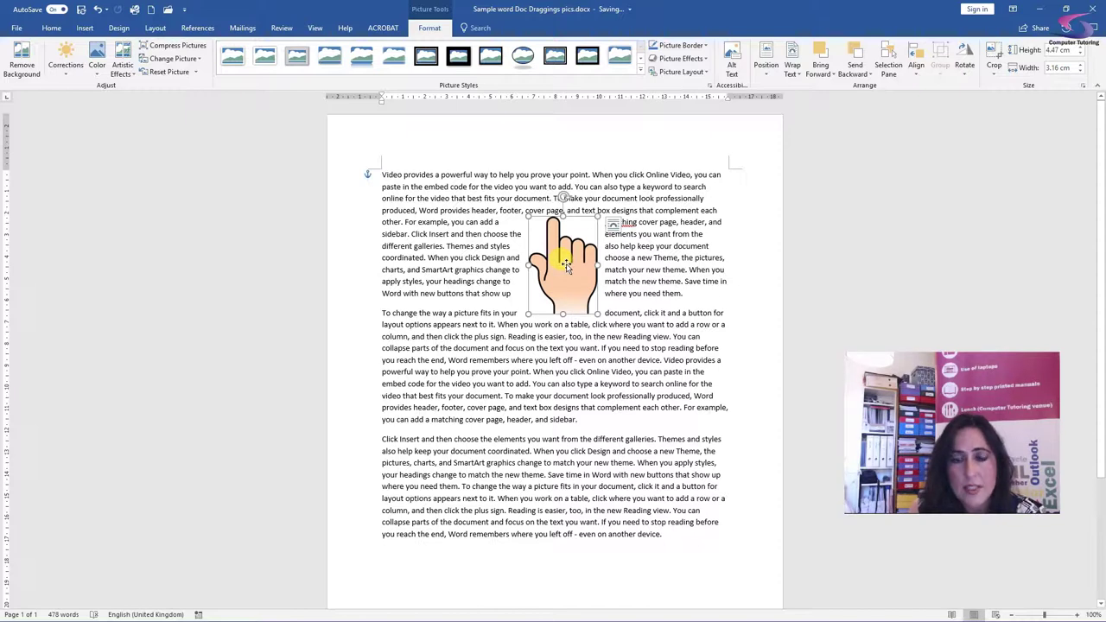
pyautogui.moveTo(567, 267); pyautogui.dragTo(542, 241)
# Search Bing's online pictures for "cake", with the insertion point before "you want to add a row" in the second paragraph
pyautogui.click(552, 331)
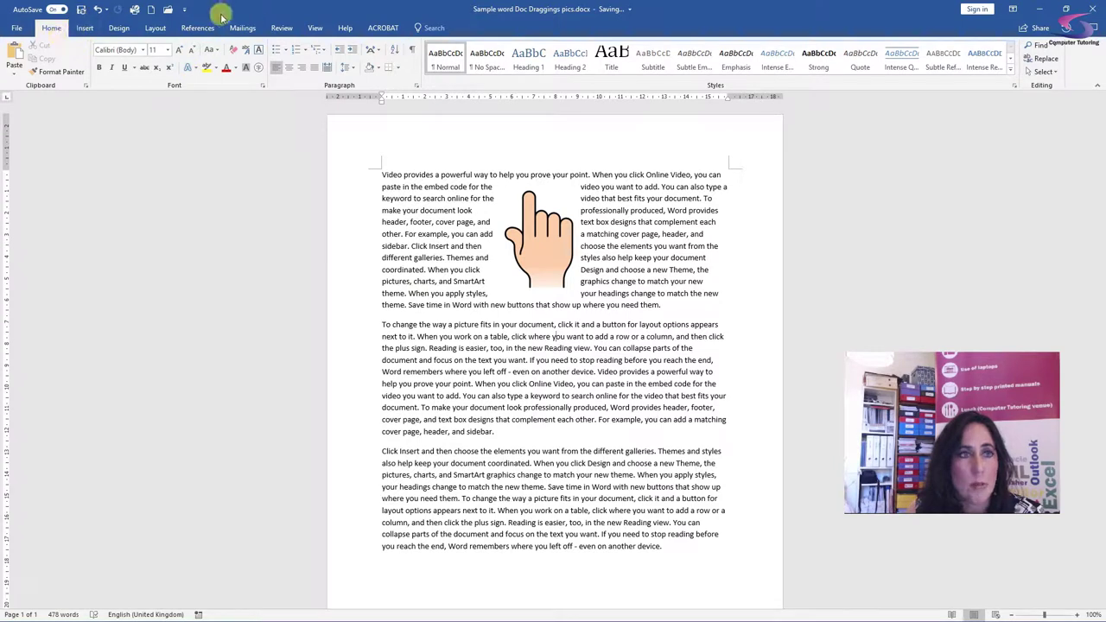
pyautogui.click(85, 27)
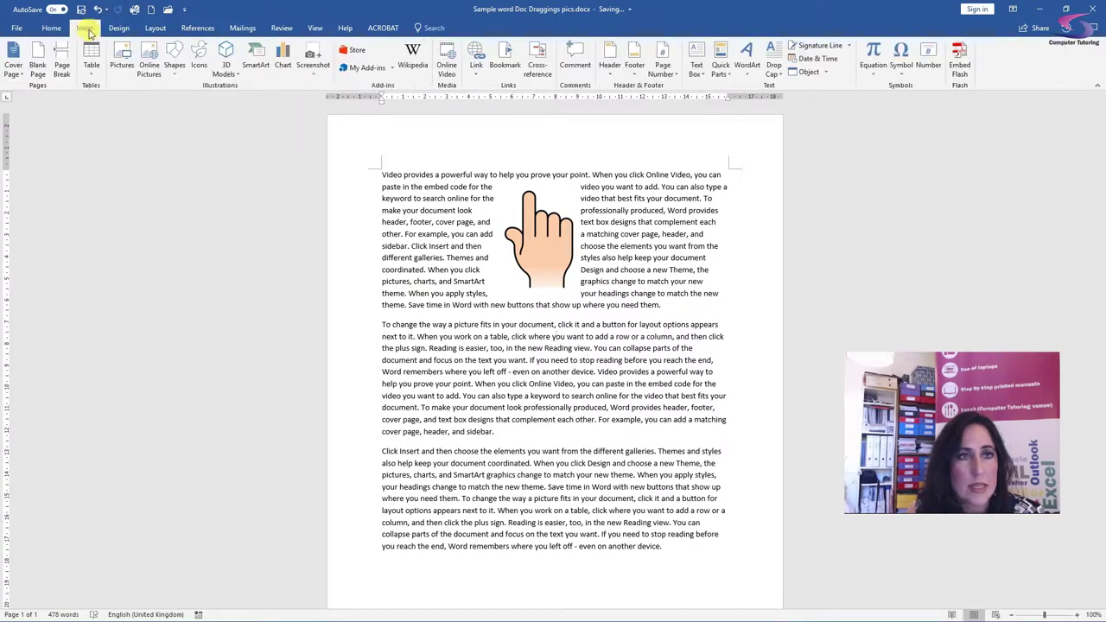
pyautogui.click(150, 59)
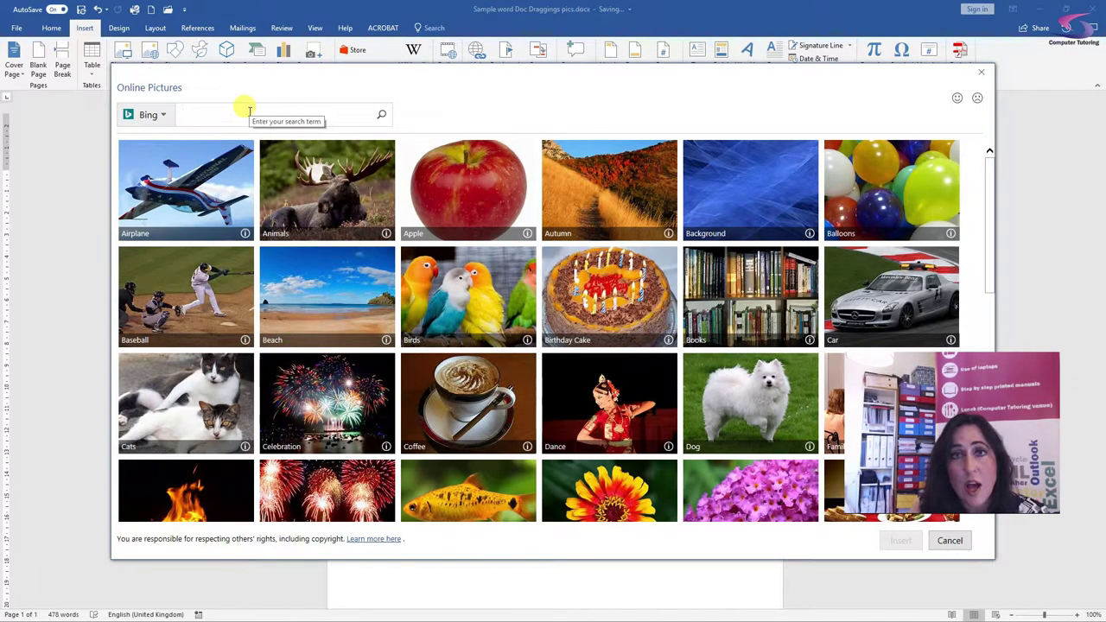
pyautogui.write('cake')
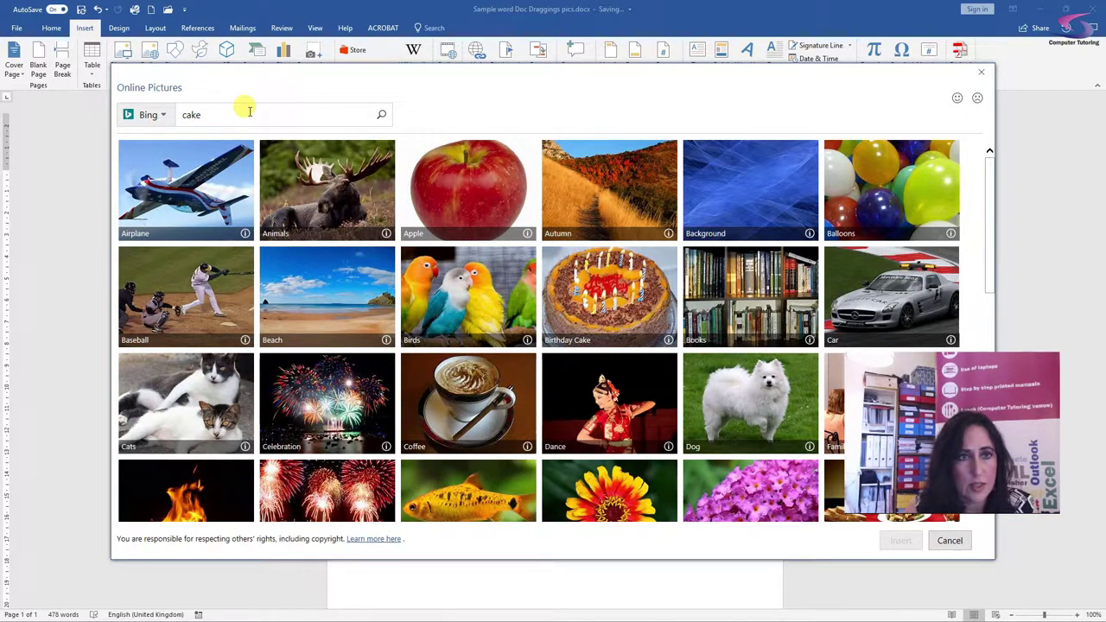
pyautogui.press('Return')
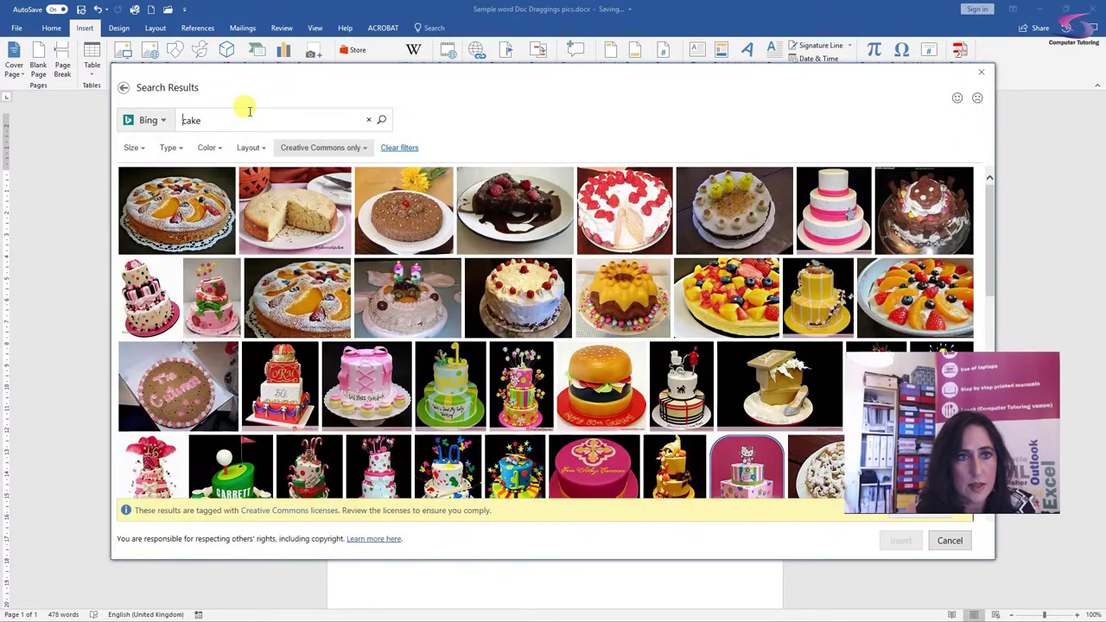
# Filter the cake results to Clipart and insert the chocolate cake topped with cream and a cherry
pyautogui.click(177, 148)
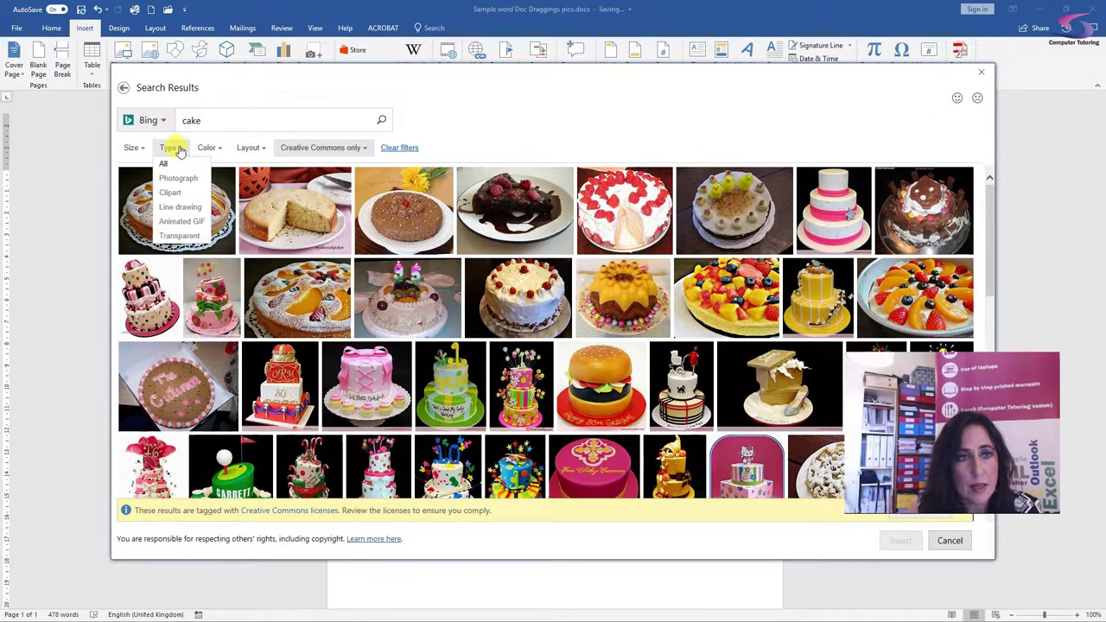
pyautogui.click(176, 195)
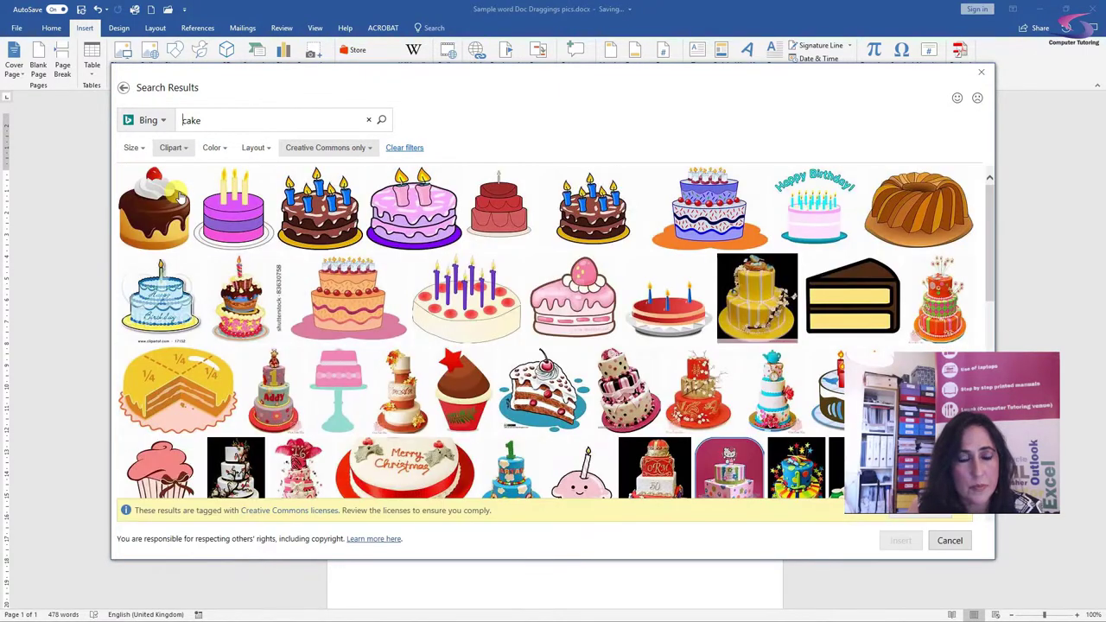
pyautogui.click(158, 197)
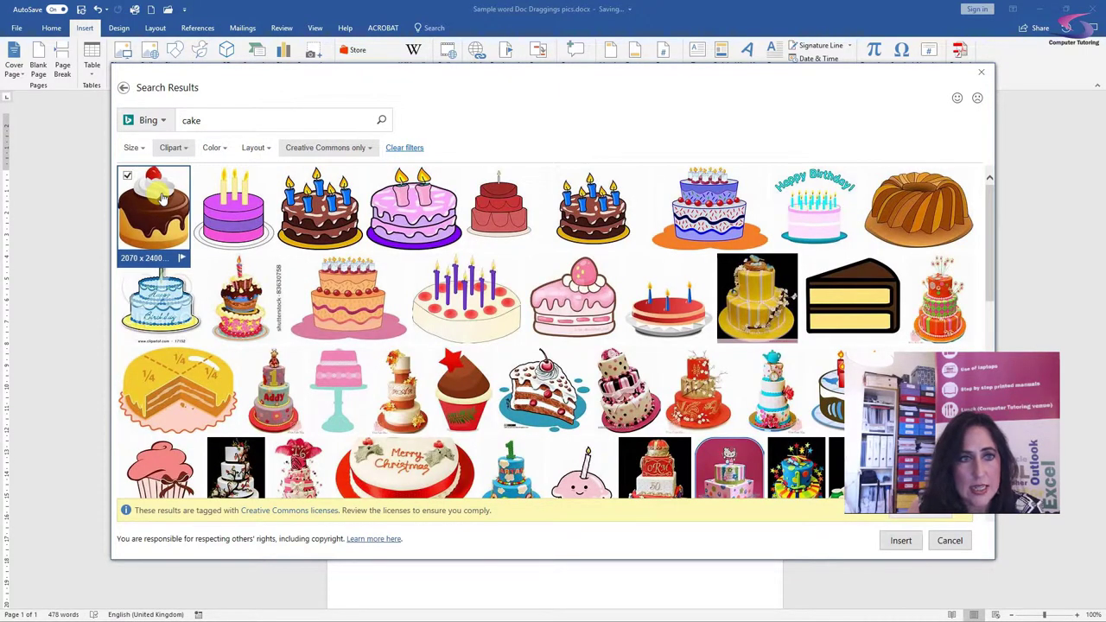
pyautogui.click(901, 542)
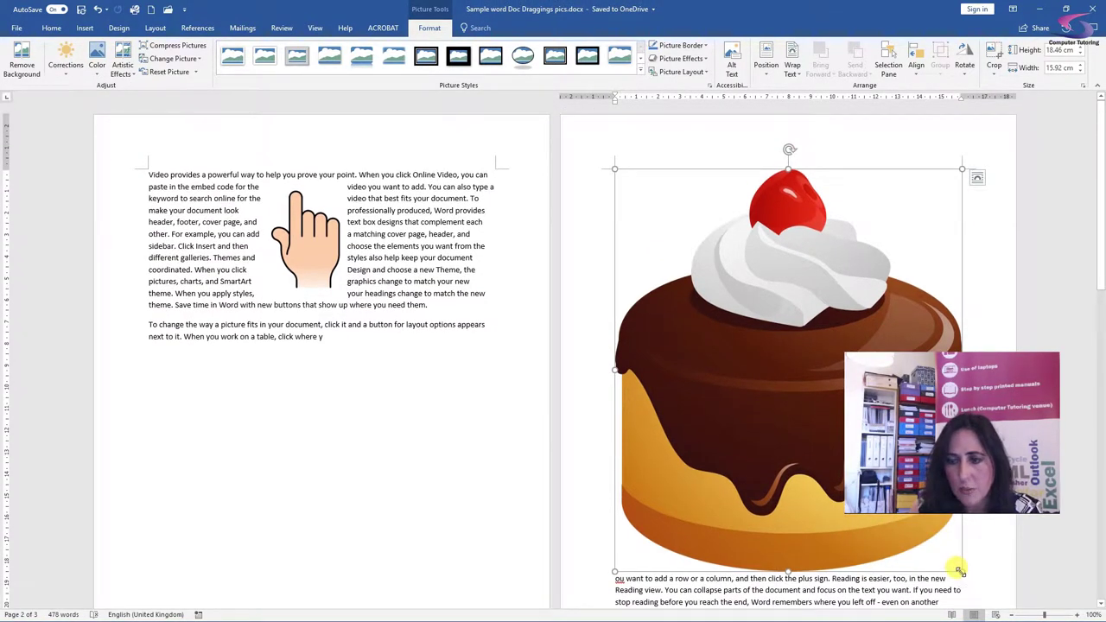
# Resize the cake picture to about 5.1 cm high by 4.6 cm wide and give it Square text wrapping
pyautogui.moveTo(959, 570); pyautogui.dragTo(704, 285)
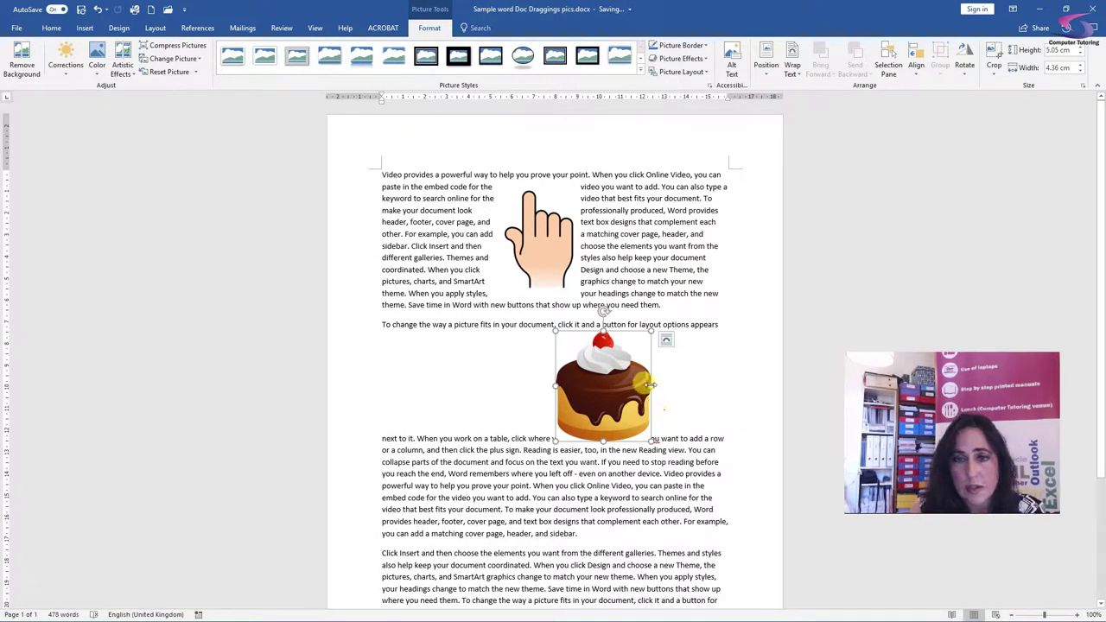
pyautogui.moveTo(651, 386)
pyautogui.mouseDown()
pyautogui.moveTo(716, 389)
pyautogui.moveTo(656, 392)
pyautogui.mouseUp()
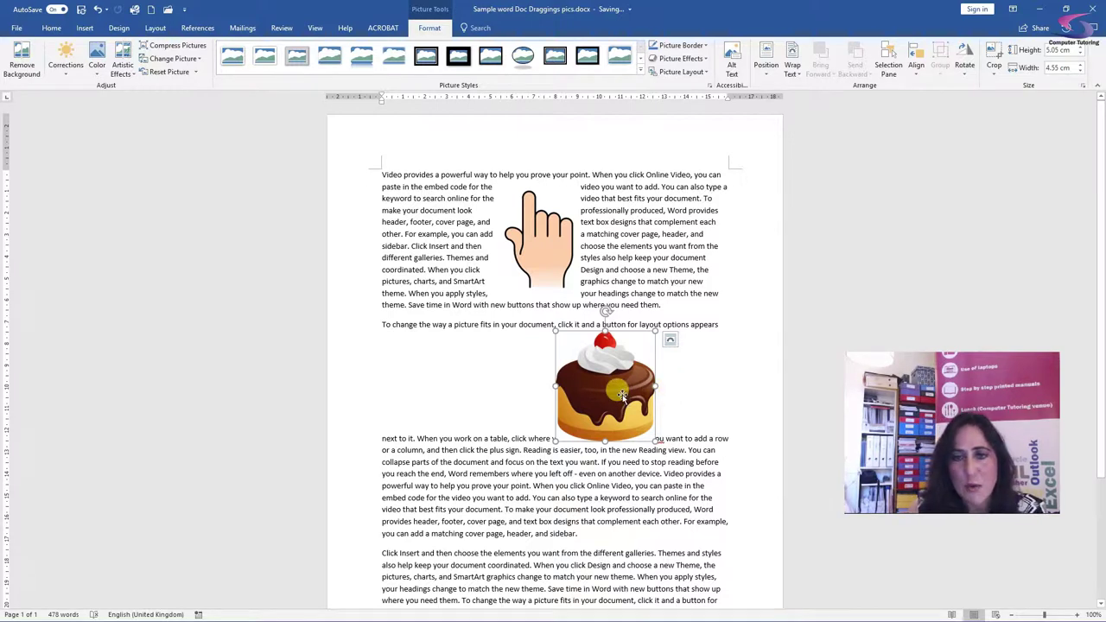
pyautogui.click(669, 343)
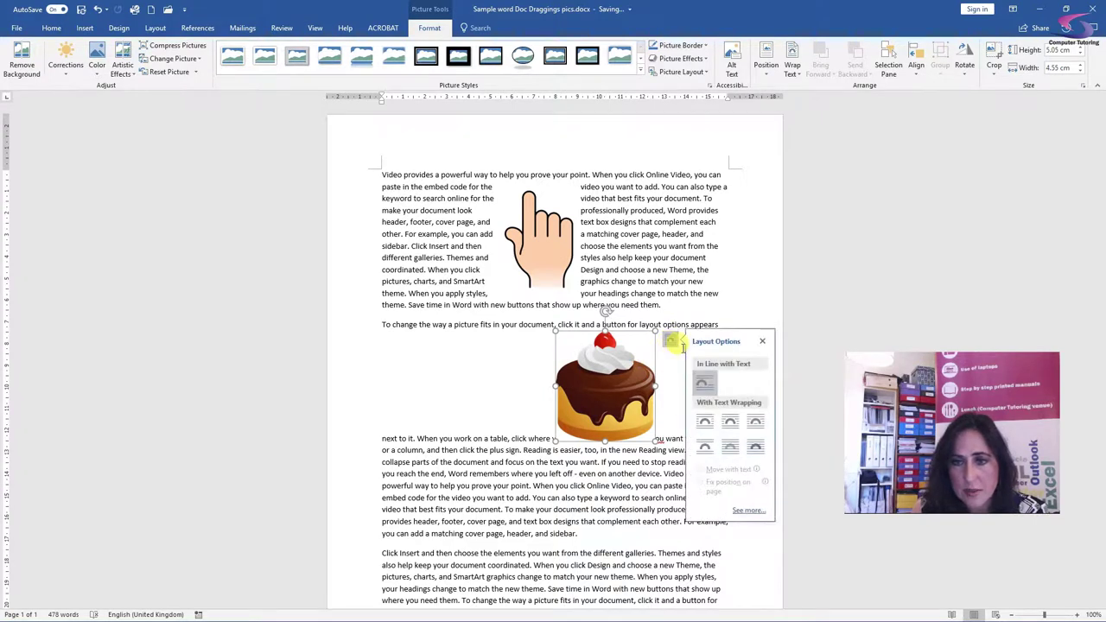
pyautogui.click(704, 422)
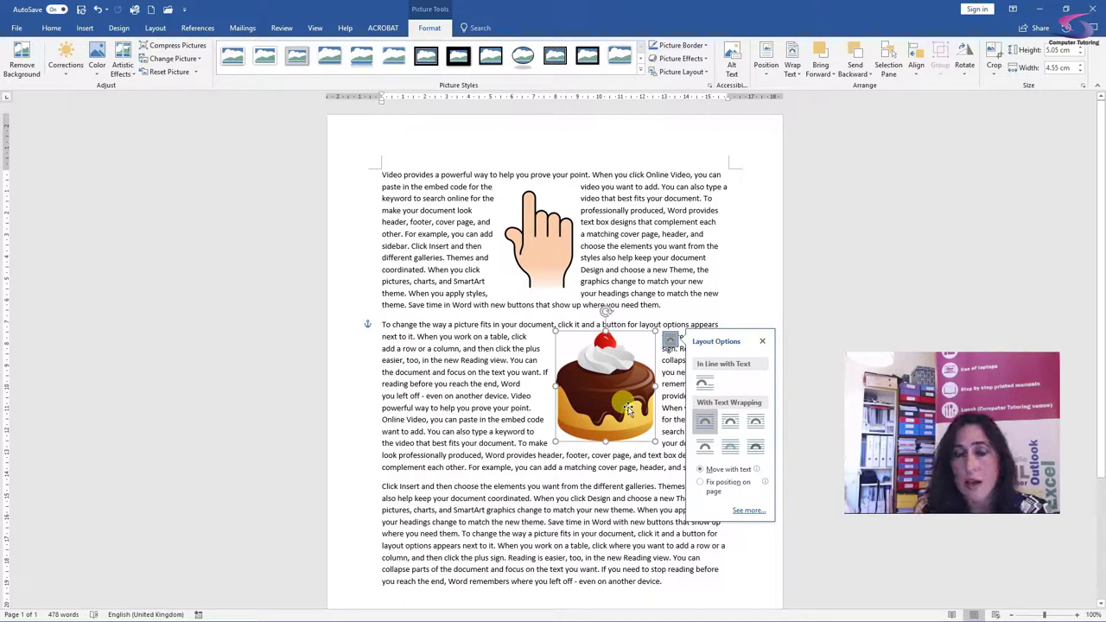
# Try the Tight, Behind Text and In Front of Text wrapping options on the cake picture
pyautogui.click(733, 424)
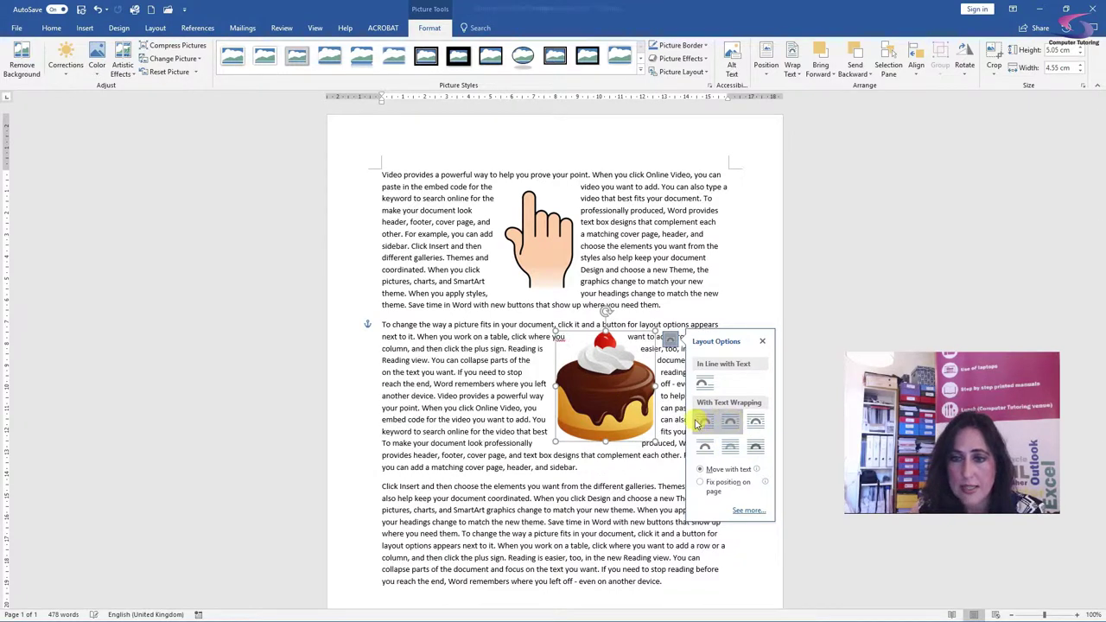
pyautogui.click(730, 446)
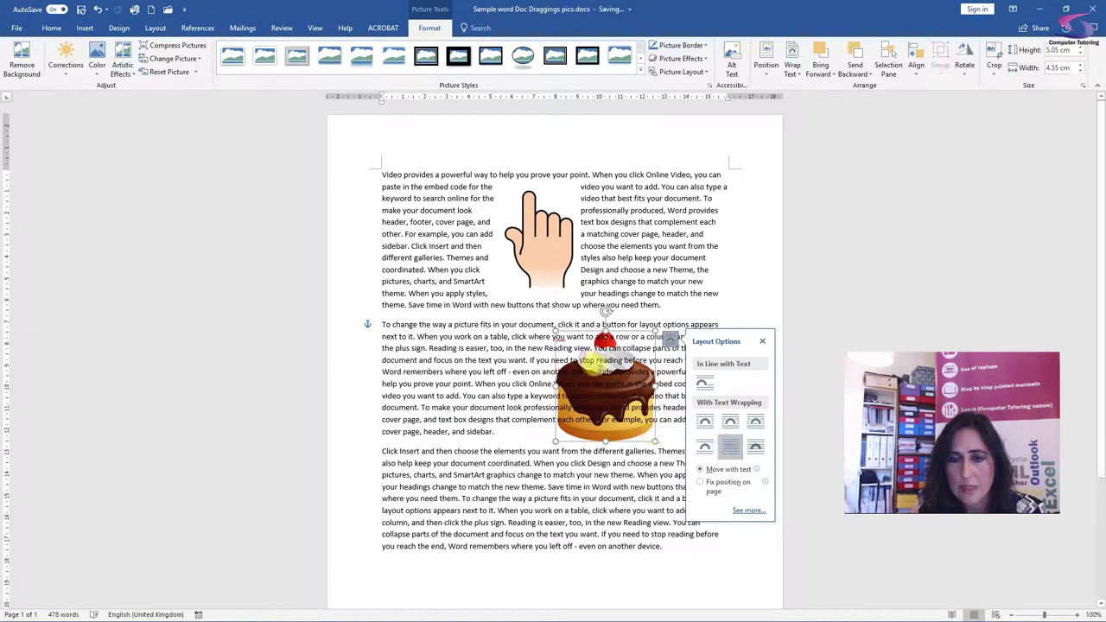
pyautogui.click(758, 447)
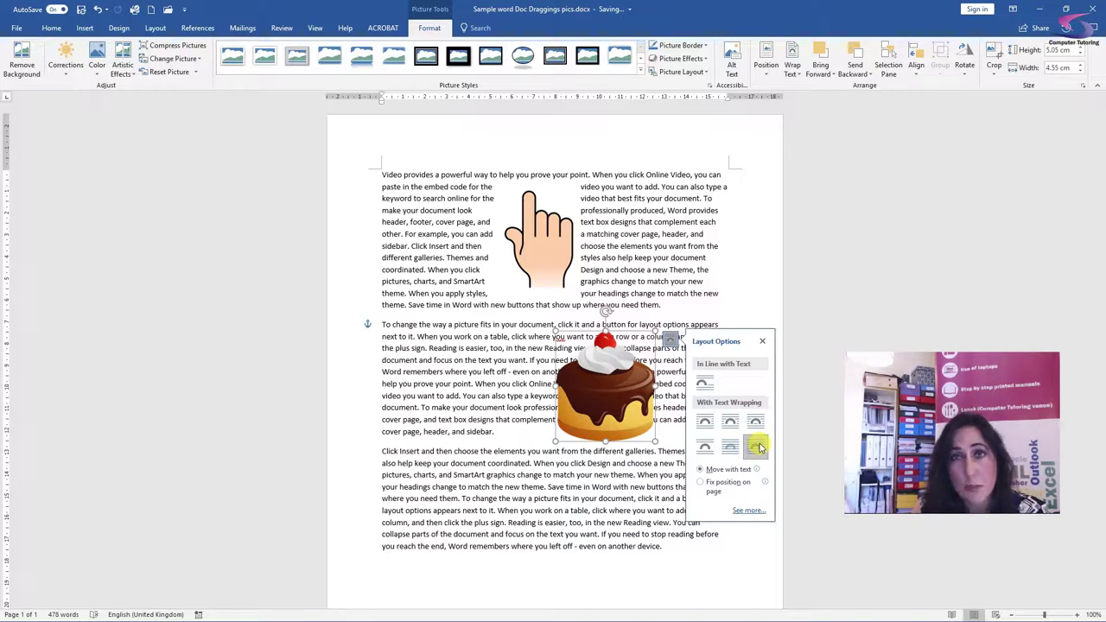
# Apply Square wrapping to the cake picture and move it down into the middle of the third paragraph
pyautogui.click(705, 421)
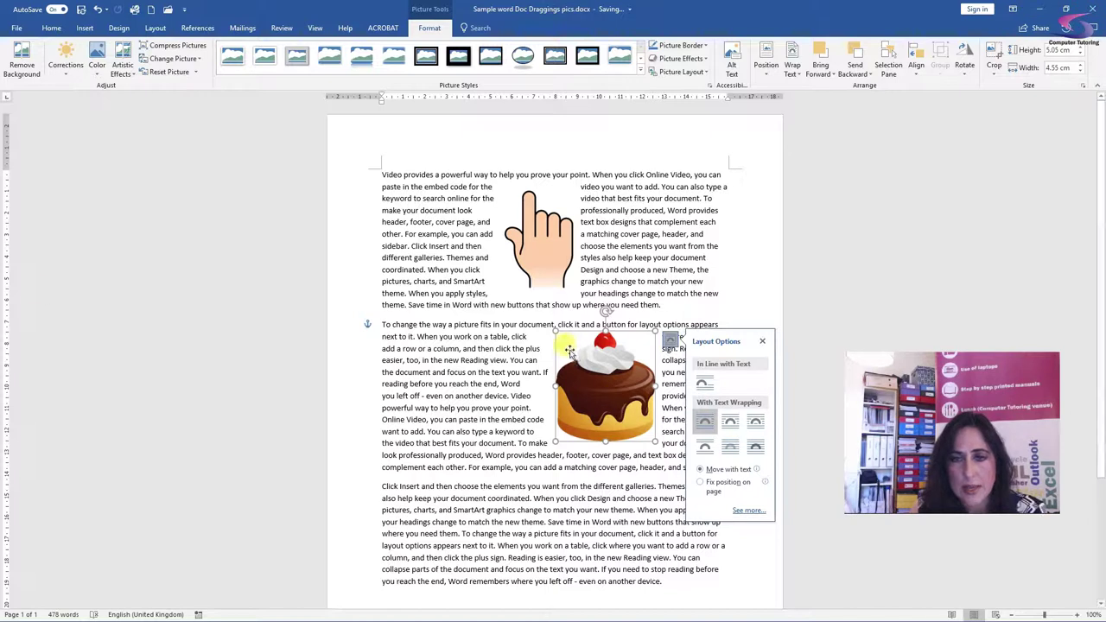
pyautogui.moveTo(569, 350); pyautogui.dragTo(547, 473)
pyautogui.click(518, 397)
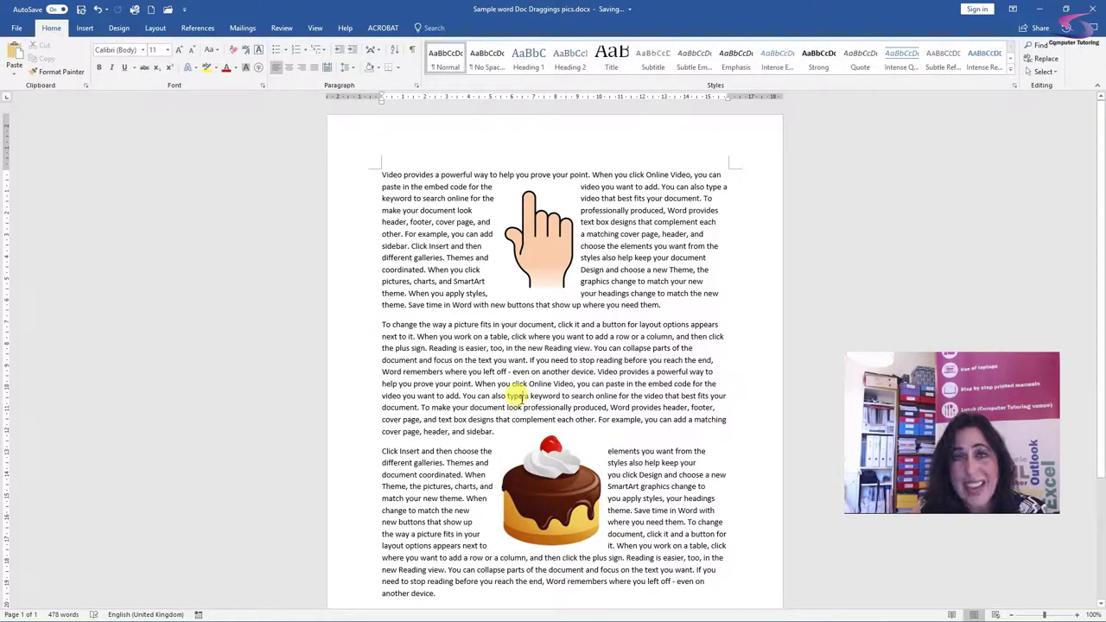
# Rotate the hand picture in the first paragraph by 180 degrees so the finger points down
pyautogui.click(535, 249)
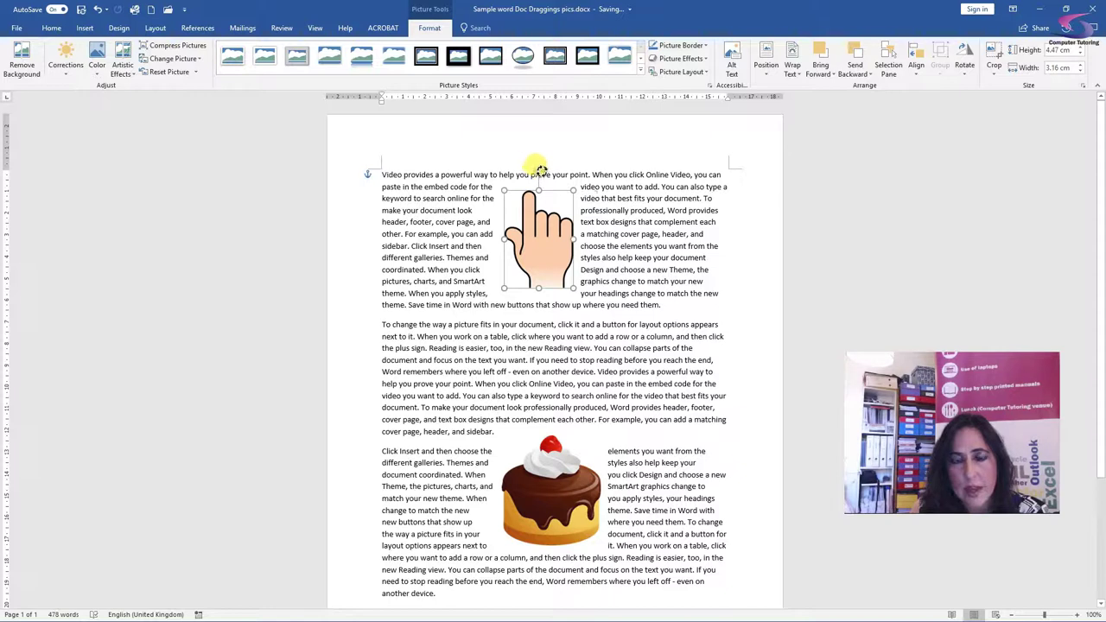
pyautogui.moveTo(538, 169); pyautogui.dragTo(540, 298)
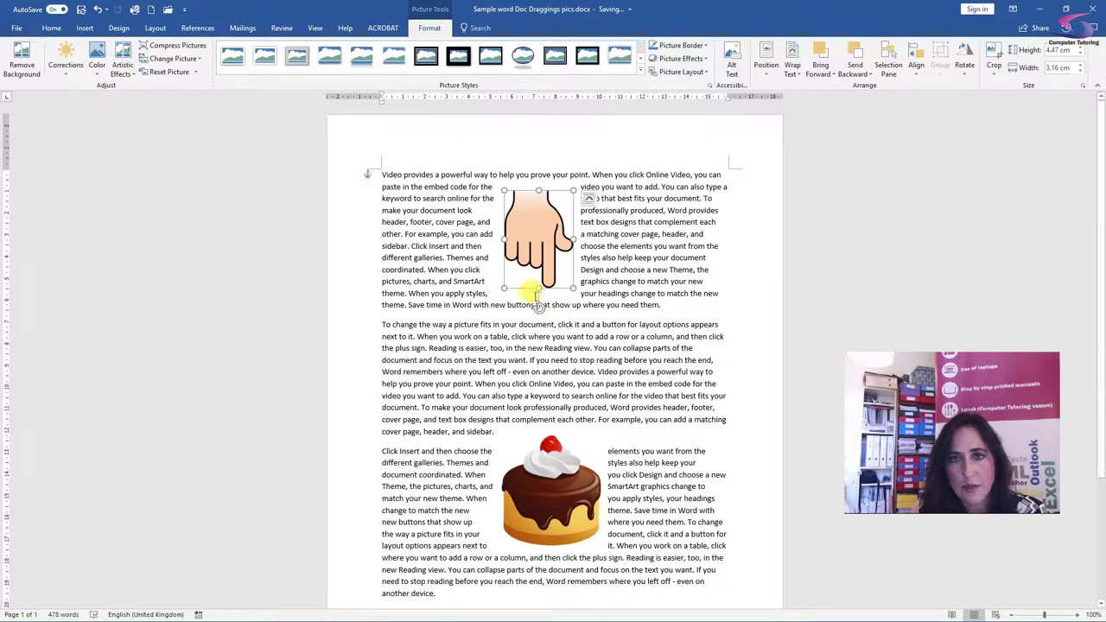
pyautogui.click(504, 306)
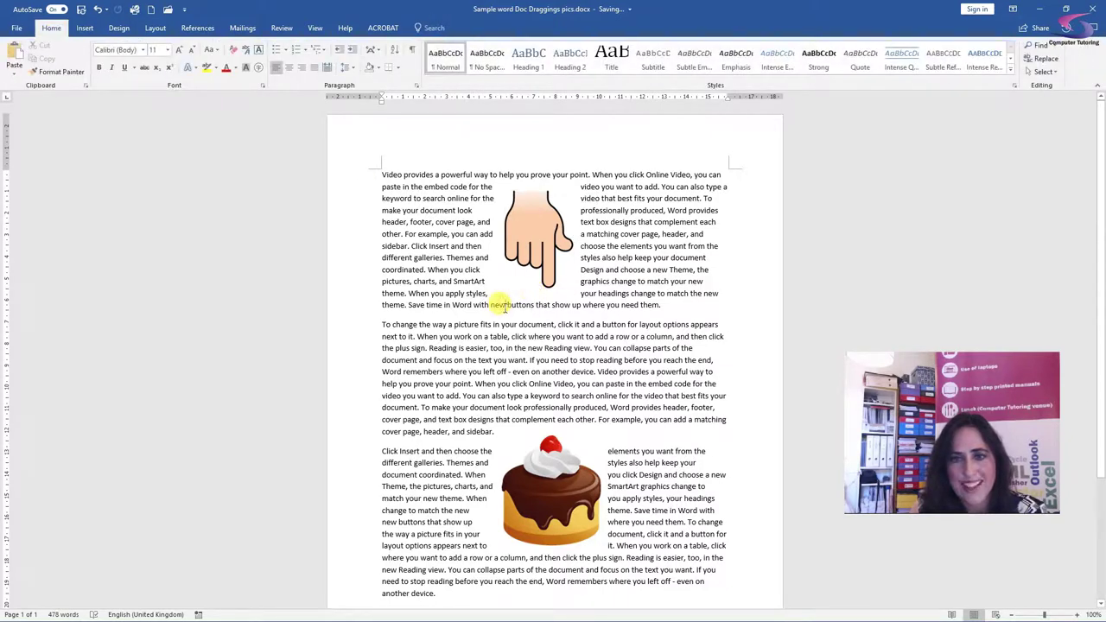